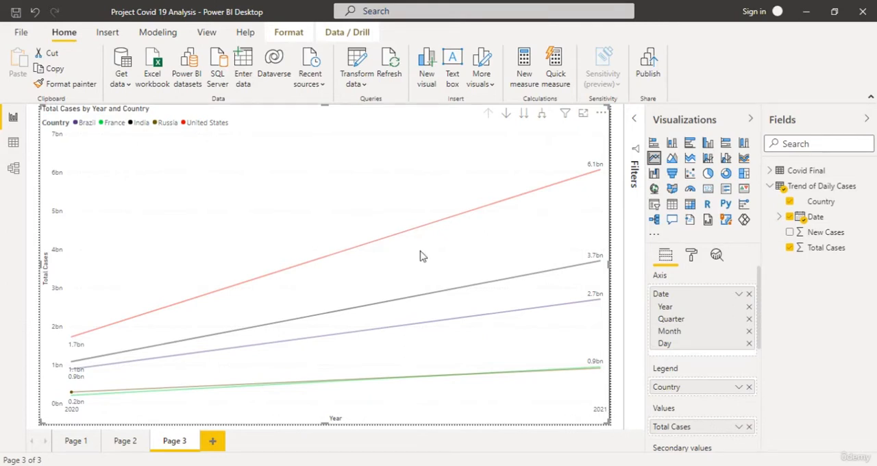
Switch the line chart's axis from the date hierarchy to the plain Date field.
mouse_move(356, 214)
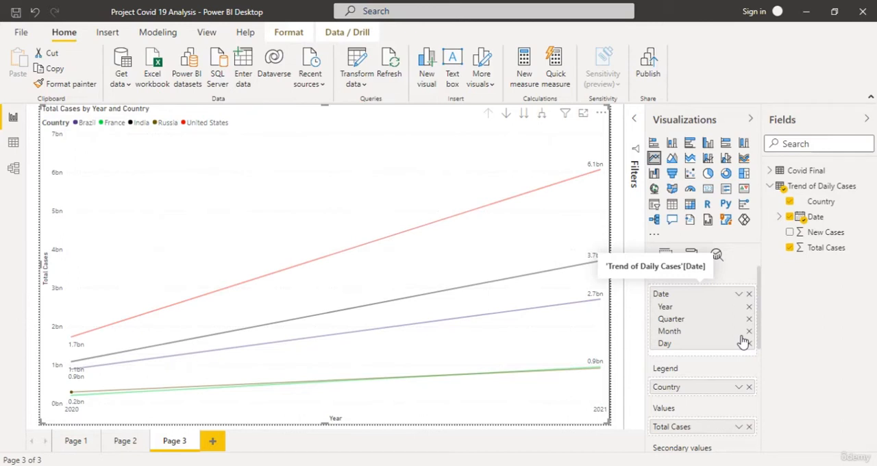
left_click(739, 294)
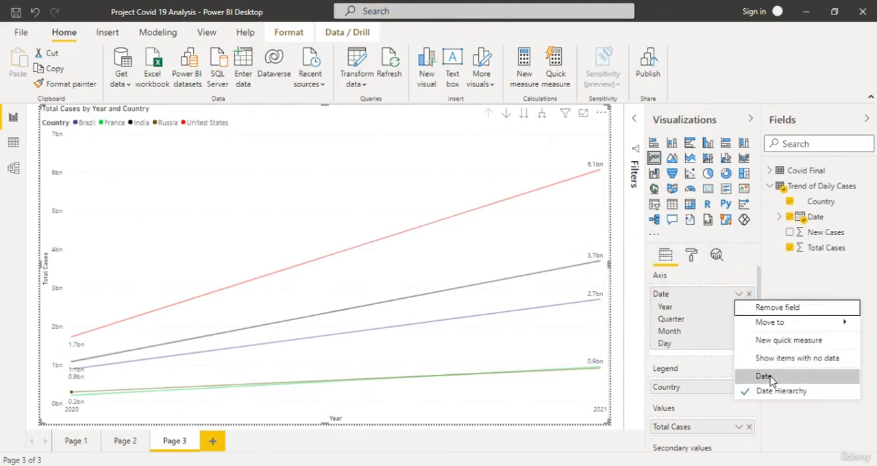
left_click(770, 378)
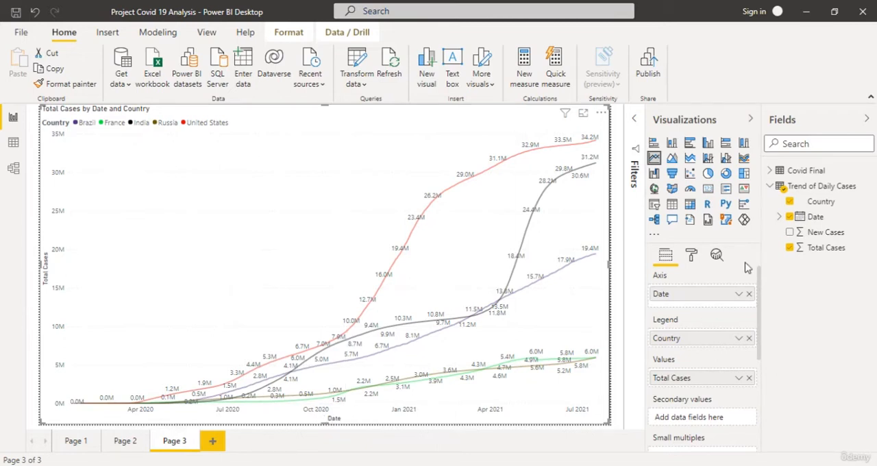
Turn off the line chart's data labels and shrink the chart into the upper-left quarter of the page.
left_click(691, 256)
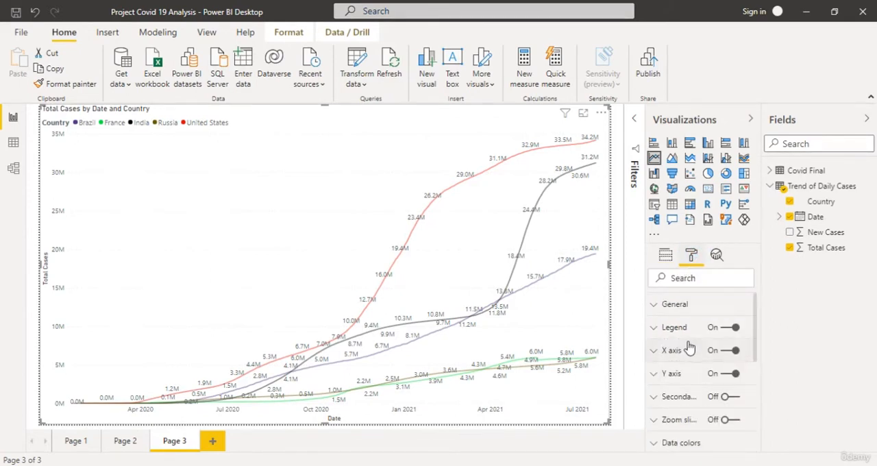
scroll(713, 359, "down", 3)
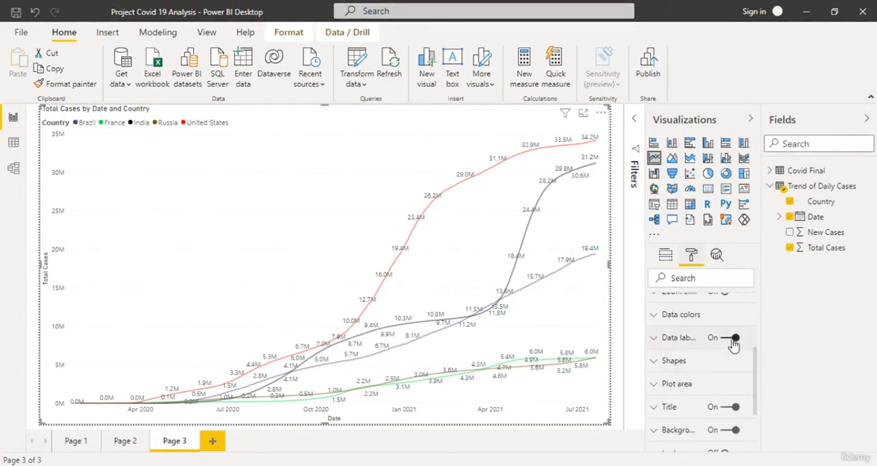
left_click(732, 339)
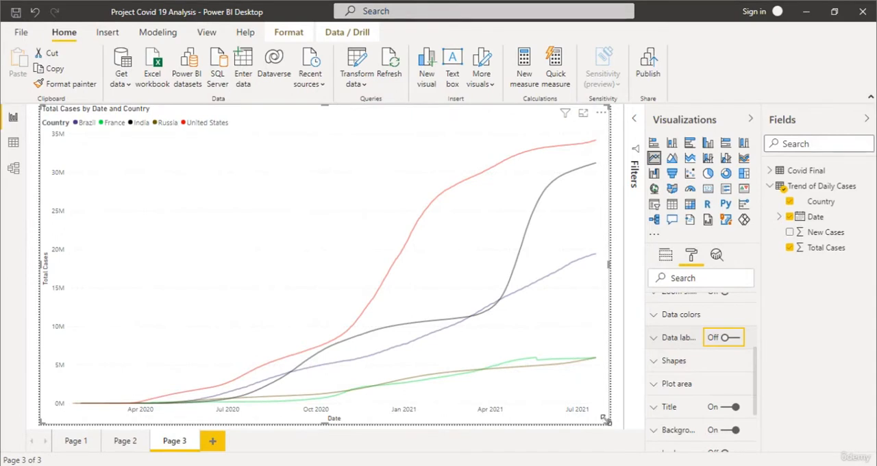
left_click_drag(608, 424, 297, 263)
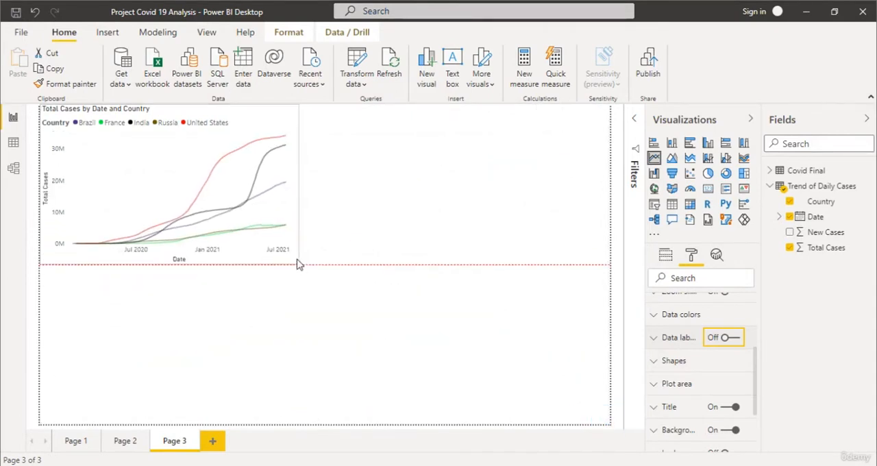
Add a new report page and place a wide, flat rounded rectangle in the page's upper-left corner.
left_click(221, 442)
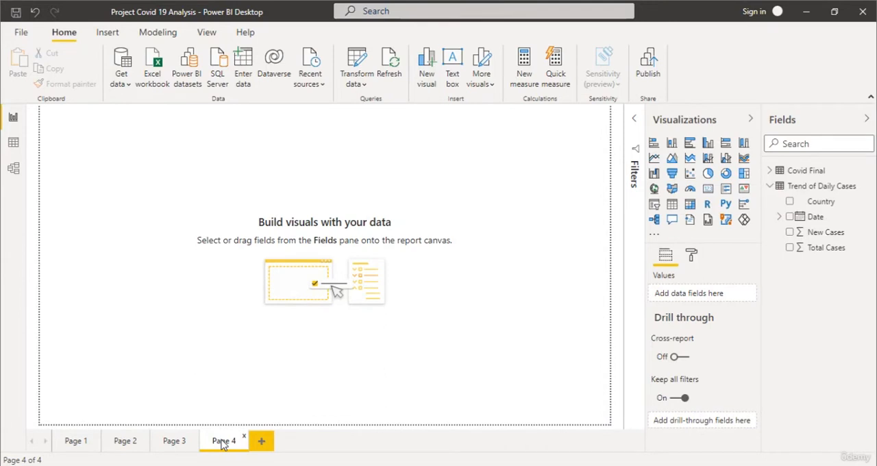
left_click(101, 34)
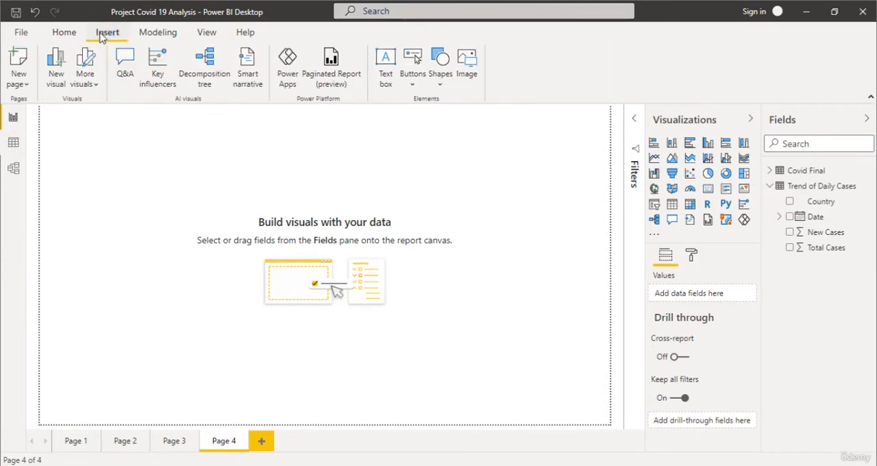
left_click(439, 74)
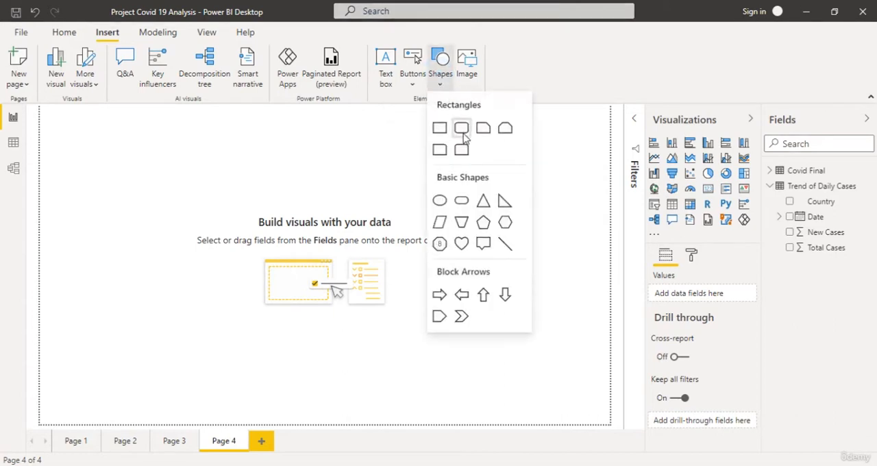
left_click(460, 130)
left_click_drag(167, 226, 229, 134)
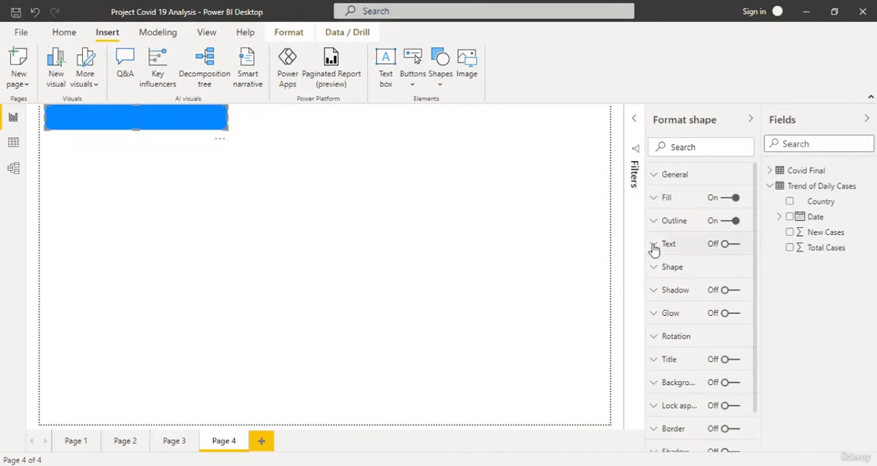
Fill the rounded rectangle with a gold theme color.
left_click(653, 199)
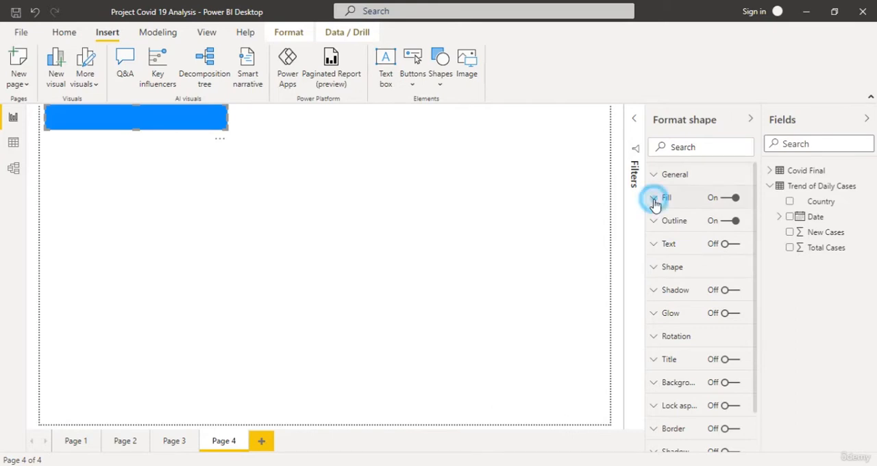
left_click(678, 238)
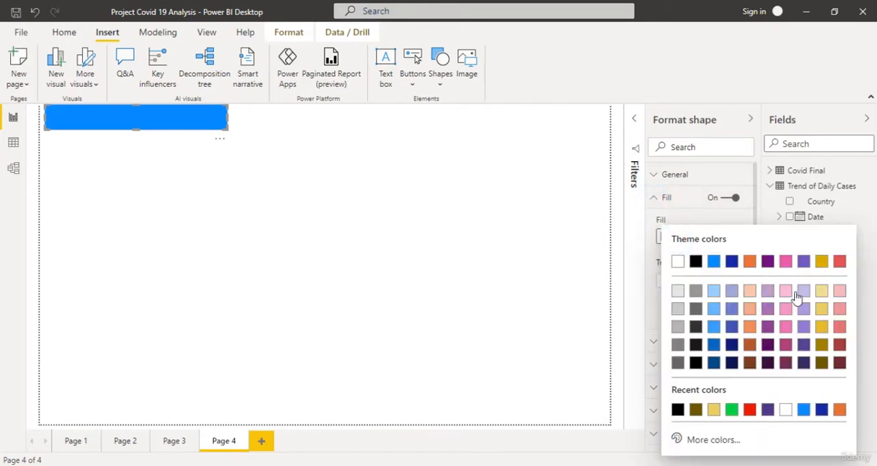
left_click(821, 329)
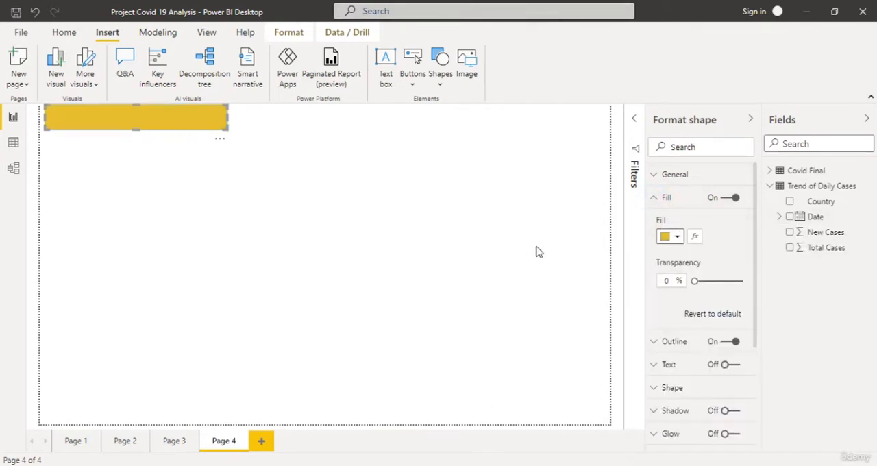
Enable text on the rounded rectangle and enter "Covid 19 Dataset Analysis".
left_click(656, 364)
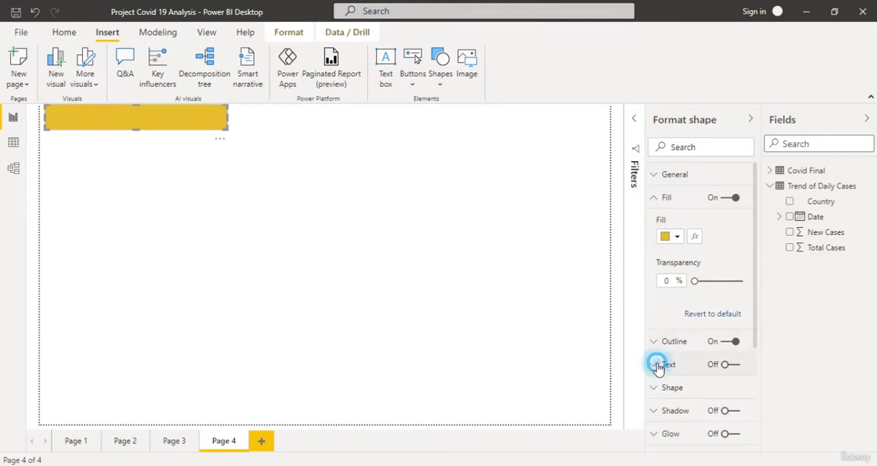
left_click(725, 364)
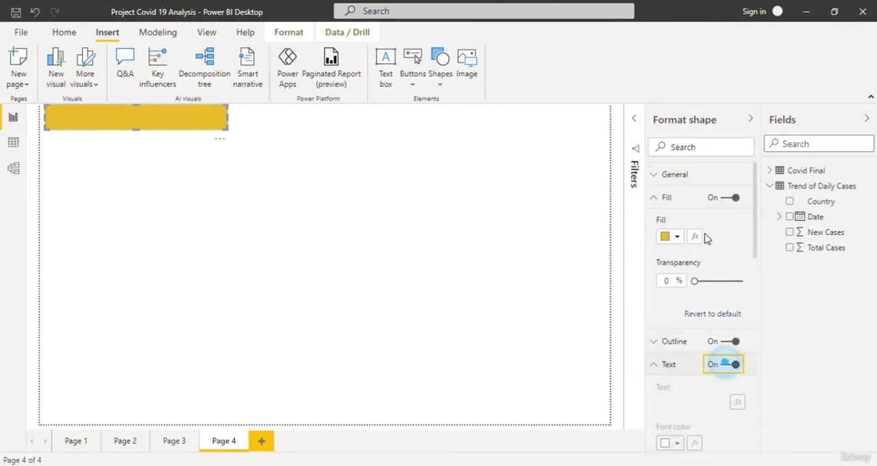
scroll(704, 261, "down", 3)
left_click(701, 272)
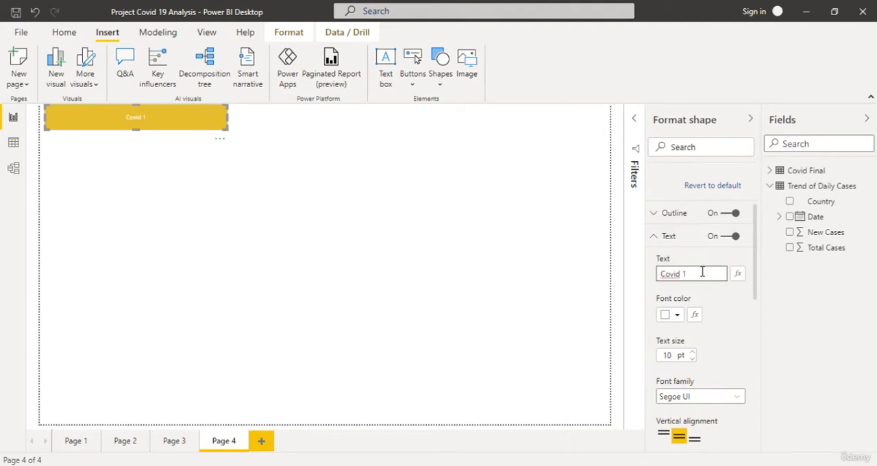
type("Covid 19 Dataset Analysis")
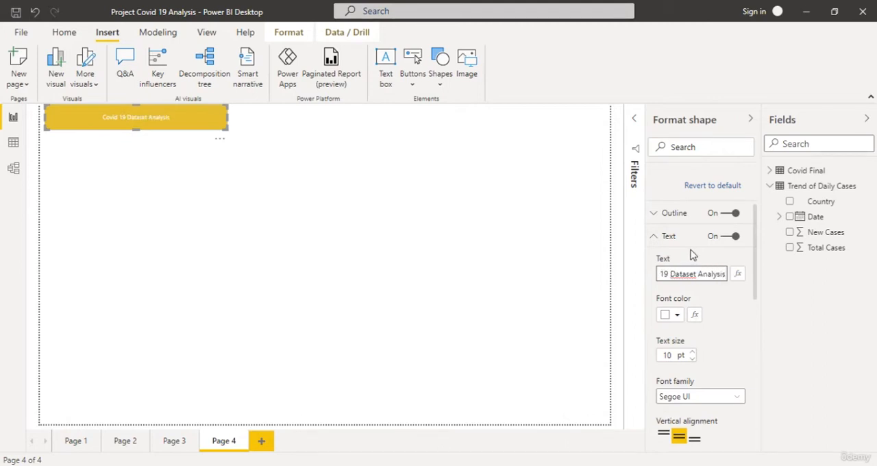
Format the banner text in black at 20 pt and deselect the shape.
left_click(676, 315)
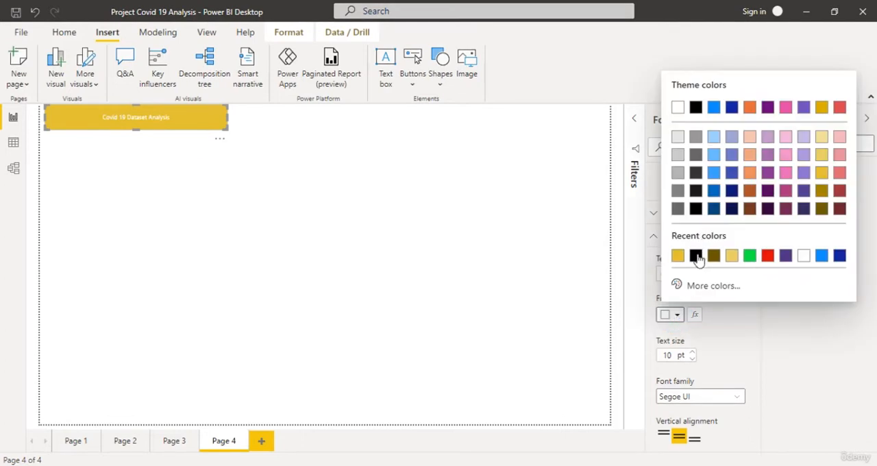
left_click(695, 256)
left_click(693, 354)
left_click(693, 355)
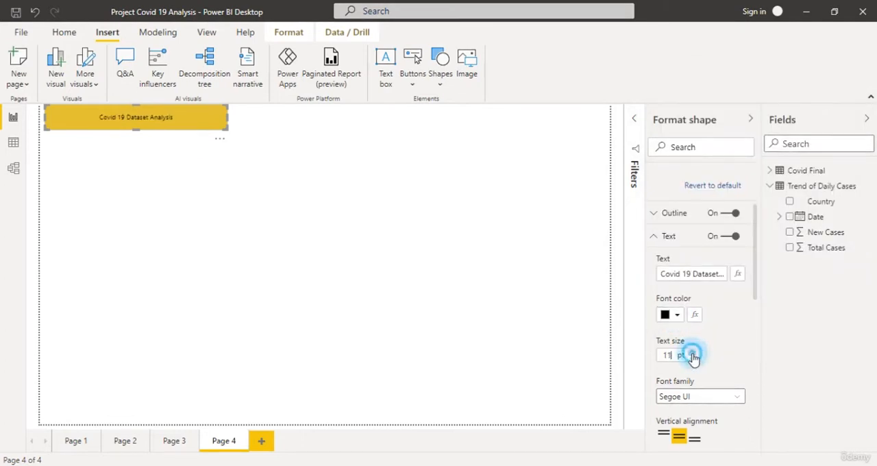
left_click(693, 355)
left_click(694, 355)
left_click(694, 354)
left_click(693, 354)
left_click(693, 355)
left_click(694, 355)
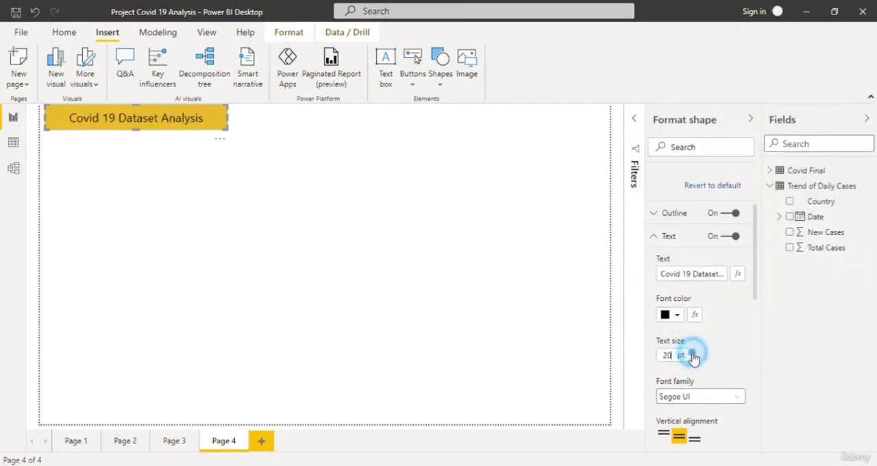
left_click(693, 355)
left_click(693, 355)
scroll(740, 336, "down", 8)
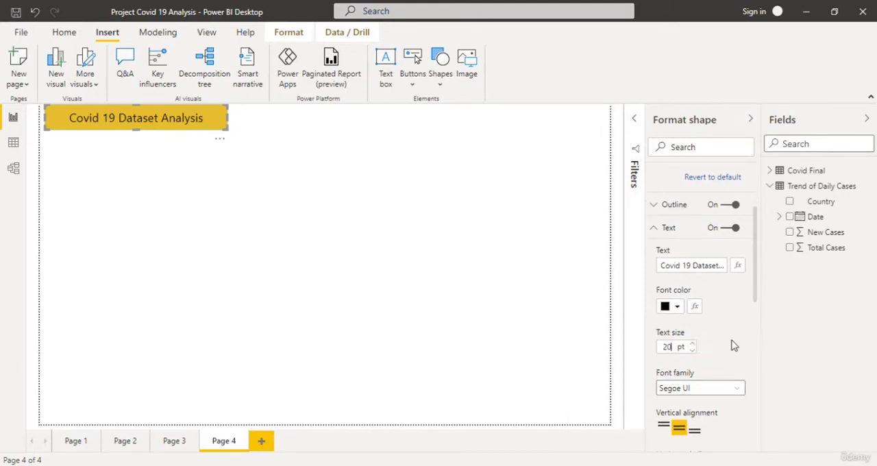
scroll(728, 308, "down", 2)
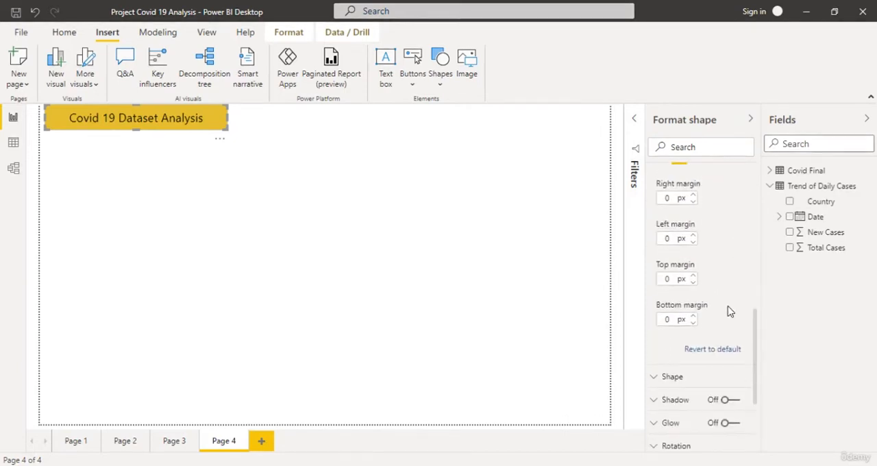
scroll(722, 309, "up", 10)
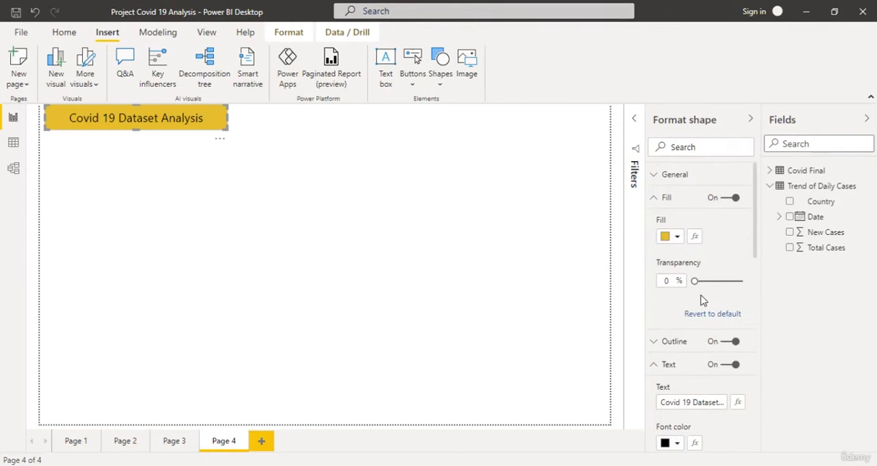
left_click(654, 200)
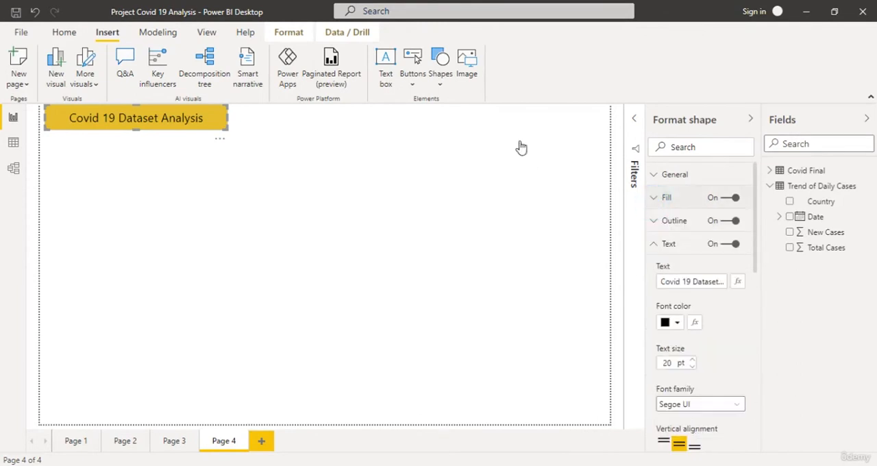
left_click(270, 177)
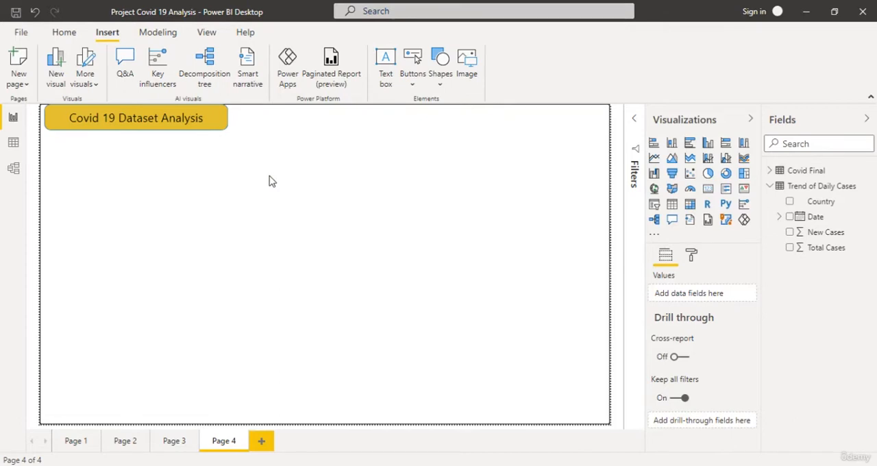
Copy the Total Cases, Total Deaths and New Cases cards from Page 2 and paste them onto Page 4.
left_click(126, 441)
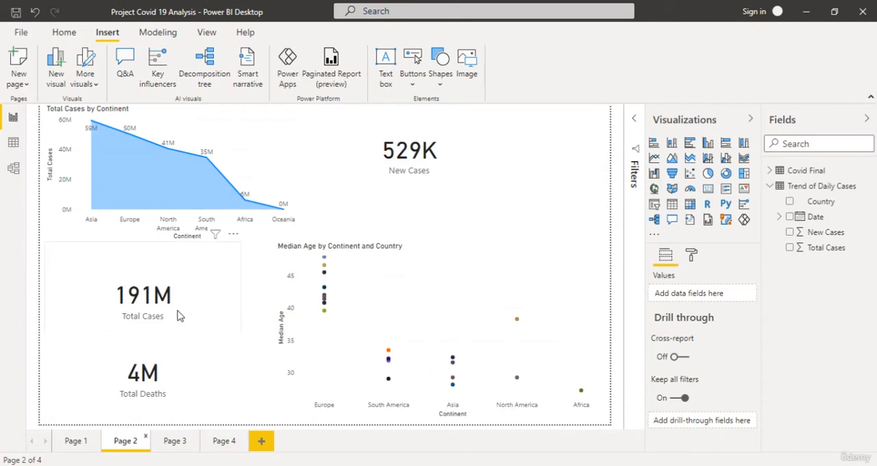
left_click(190, 315)
left_click(200, 409)
left_click(435, 154)
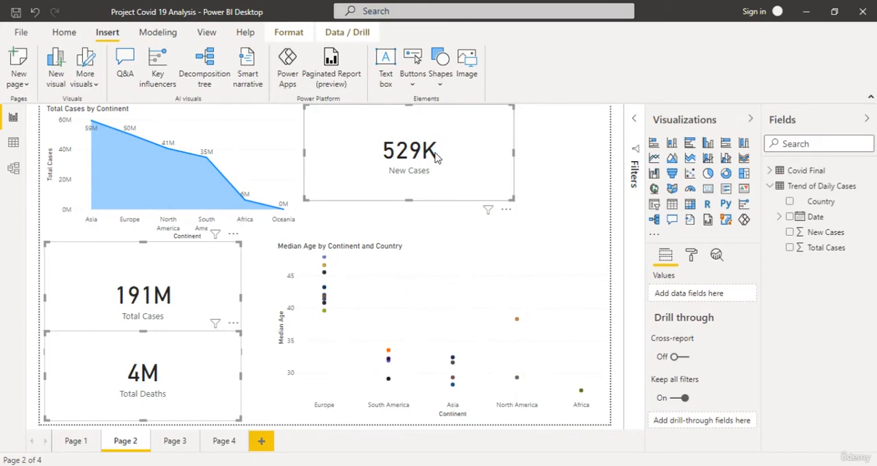
left_click(214, 444)
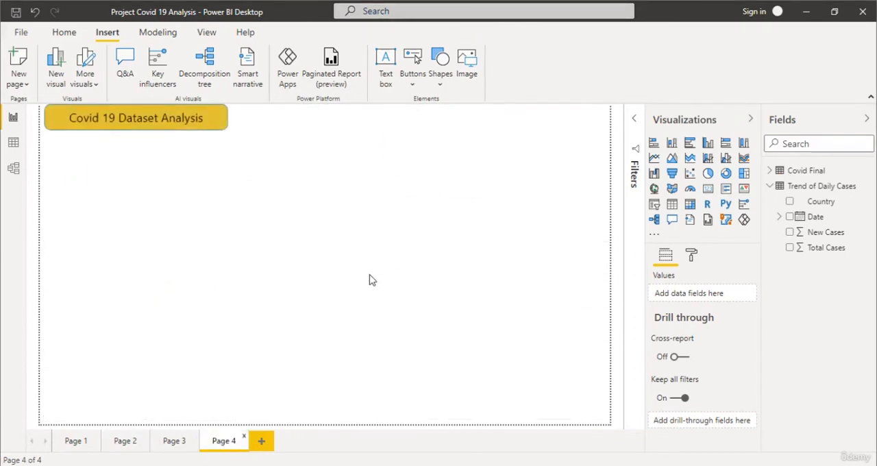
key("ctrl+v")
left_click(339, 270)
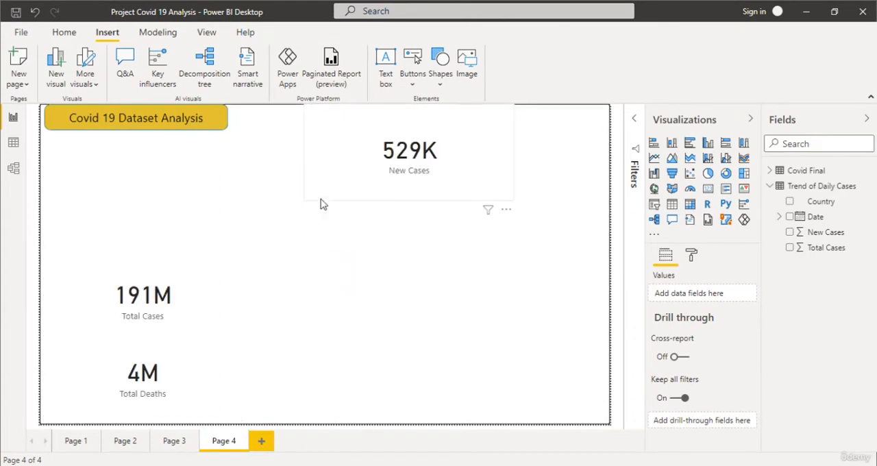
Move the New Cases card to the page's upper-right corner and shrink it to a compact size.
left_click(373, 159)
left_click_drag(503, 165, 596, 161)
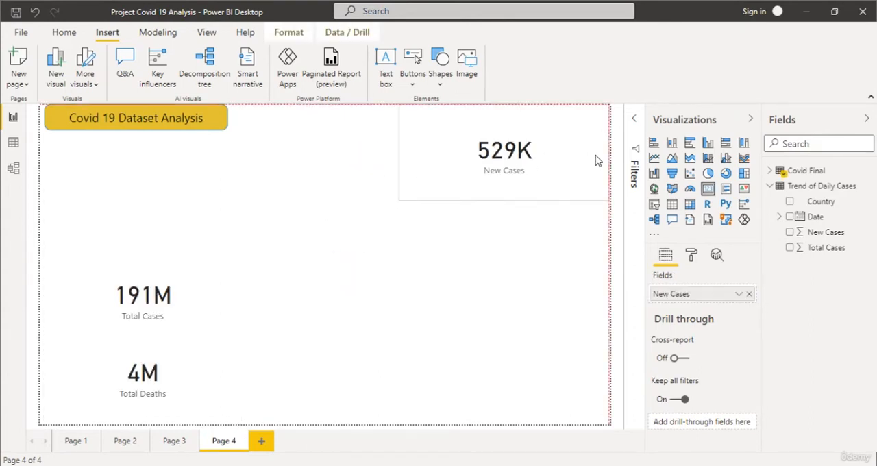
left_click_drag(402, 198, 501, 168)
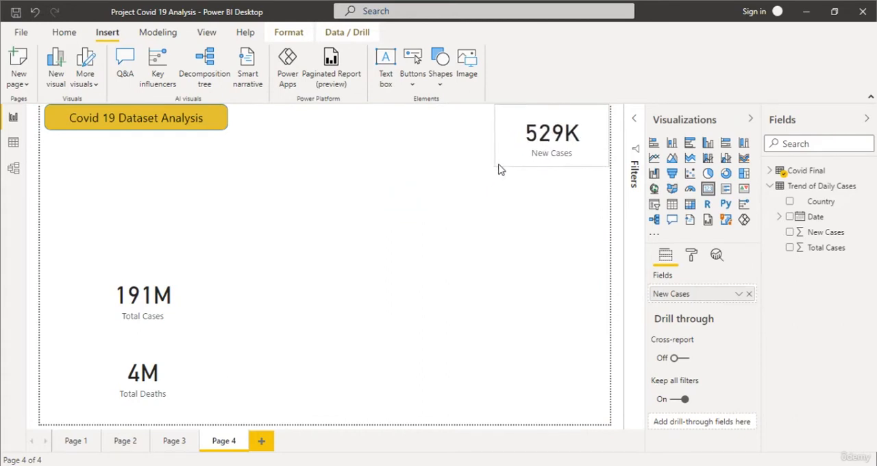
Move the Total Cases card to the top of the page beside the title banner and shrink it to the New Cases card's height.
left_click_drag(153, 300, 336, 165)
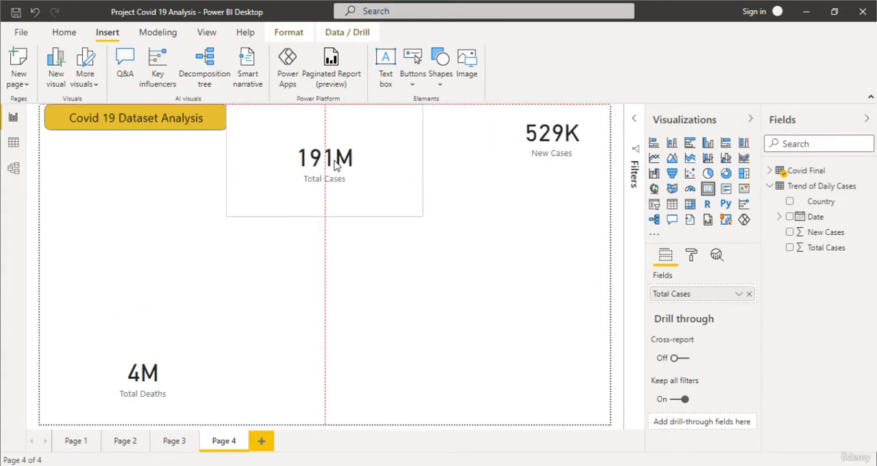
left_click_drag(230, 213, 290, 164)
left_click_drag(352, 150, 306, 157)
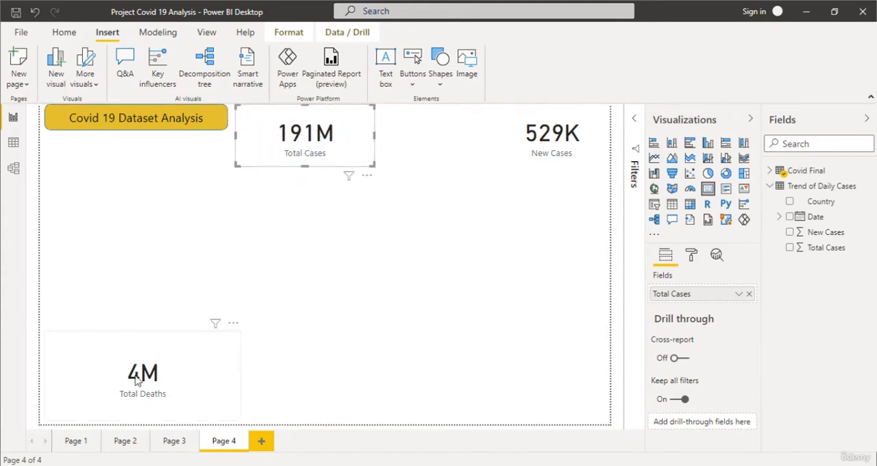
Line up the New Cases card beside Total Cases, and place a shrunken Total Deaths card at the end of the top row.
left_click_drag(555, 135, 424, 136)
left_click_drag(143, 370, 571, 133)
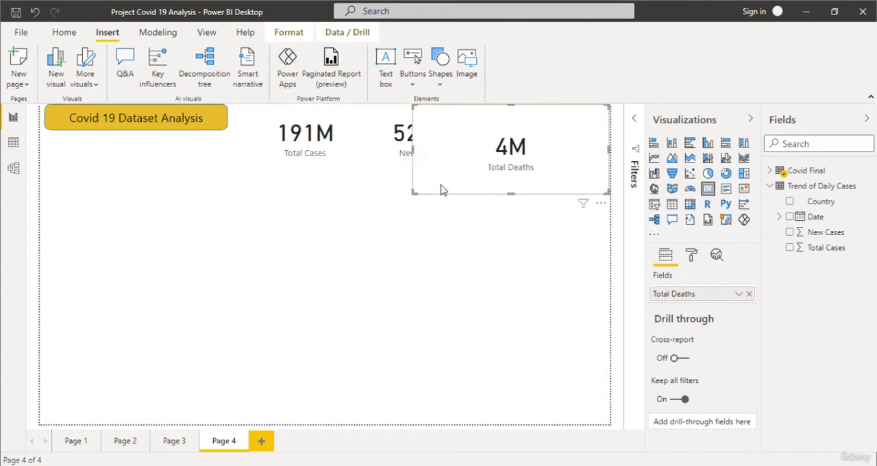
left_click_drag(413, 192, 502, 160)
mouse_move(582, 131)
left_mouse_down()
mouse_move(541, 141)
mouse_move(566, 137)
left_mouse_up()
left_click_drag(401, 133, 405, 139)
left_click(404, 231)
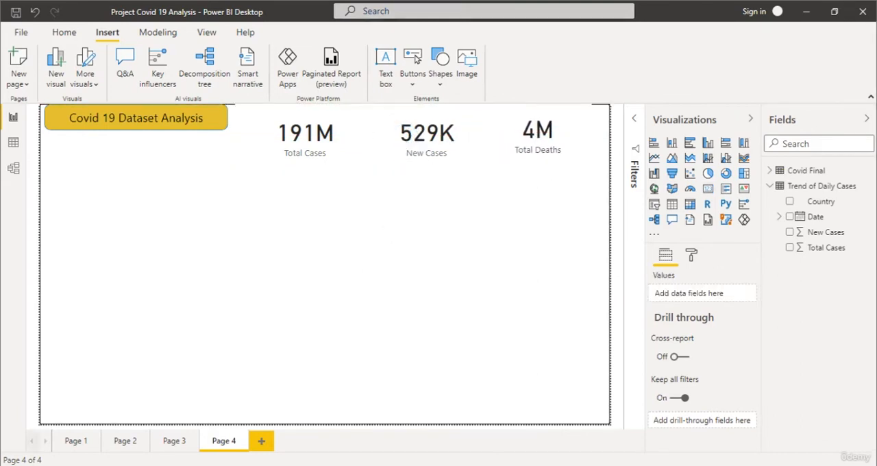
Group the Total Deaths by Continent and New Cases by Continent pie charts on Page 1.
left_click(75, 441)
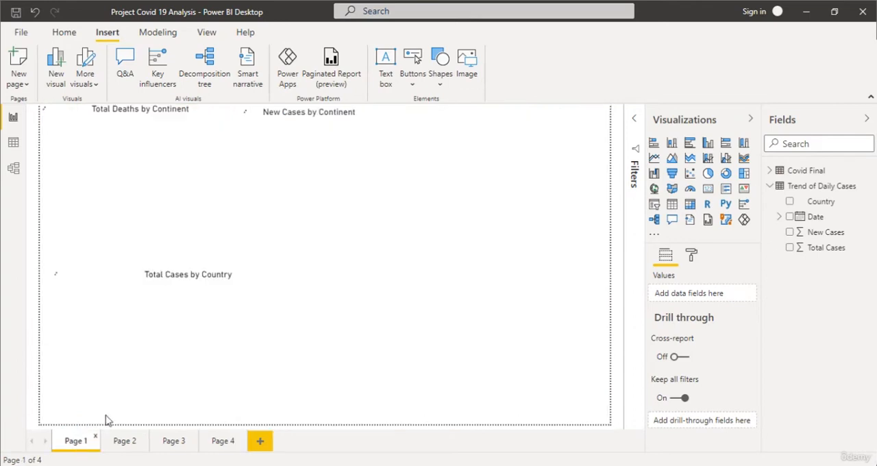
left_click(211, 198)
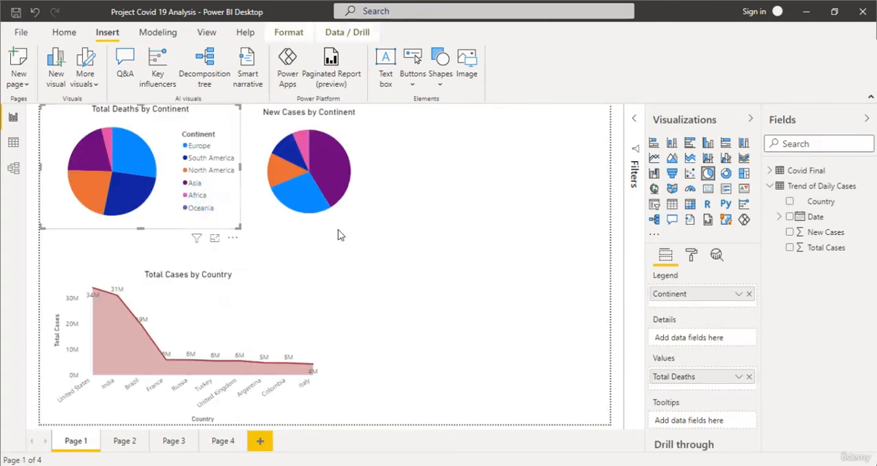
left_click(289, 169)
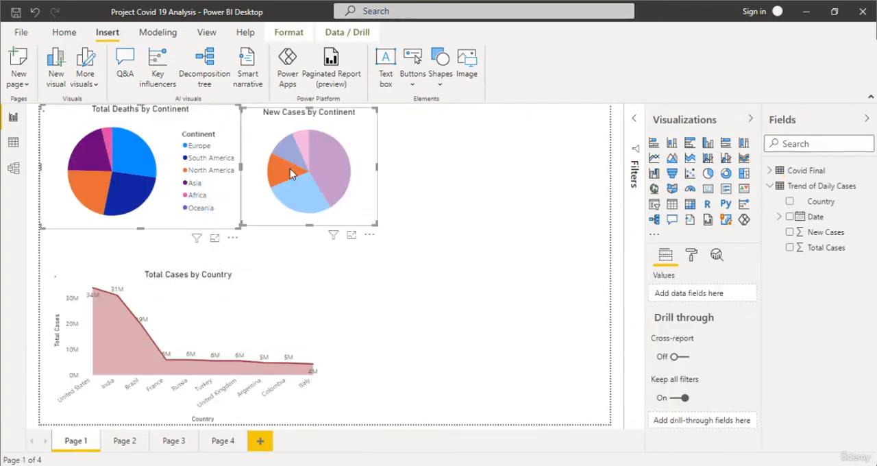
right_click(357, 174)
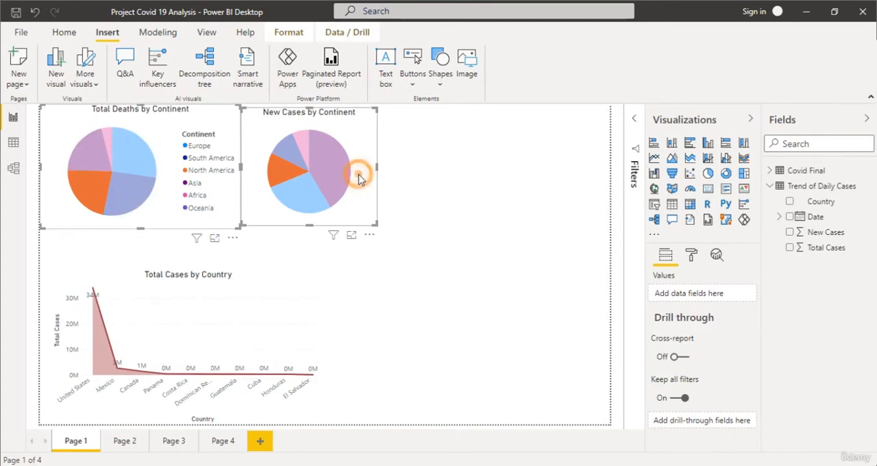
mouse_move(393, 197)
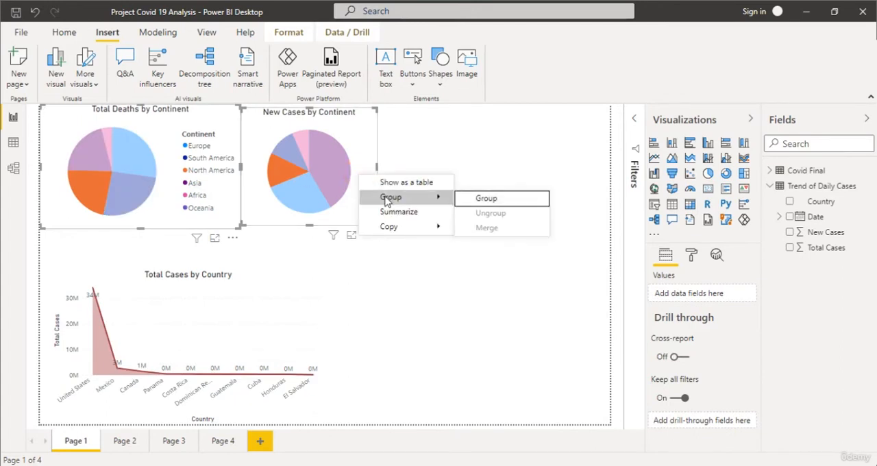
left_click(485, 198)
left_click(484, 178)
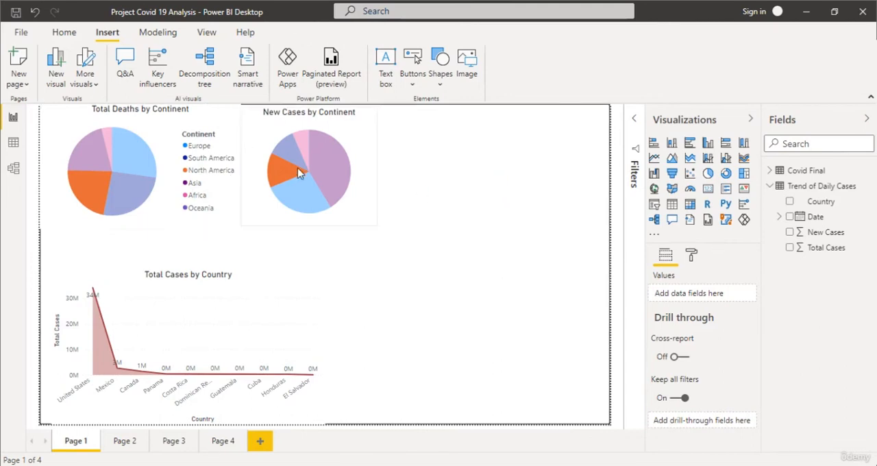
Copy the grouped pie charts from Page 1 and paste them onto Page 4.
left_click(257, 146)
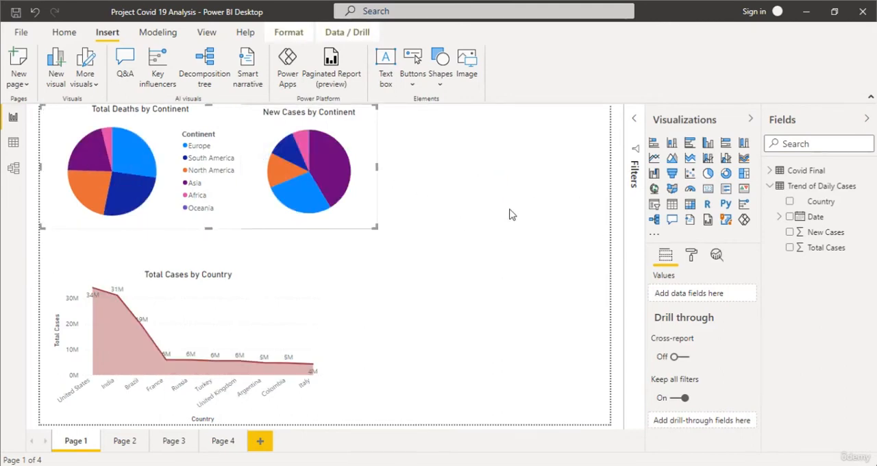
left_click(212, 444)
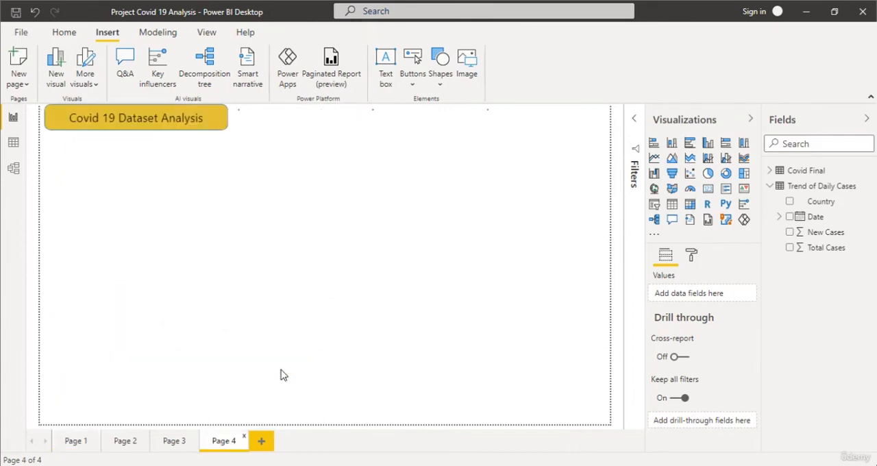
key("ctrl+v")
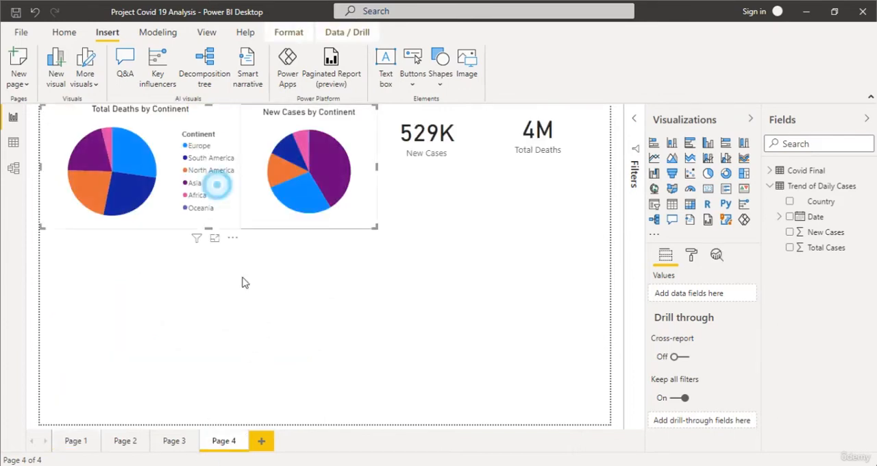
Move the pie chart group below the title banner and shrink the whole group proportionally.
left_click_drag(218, 188, 235, 248)
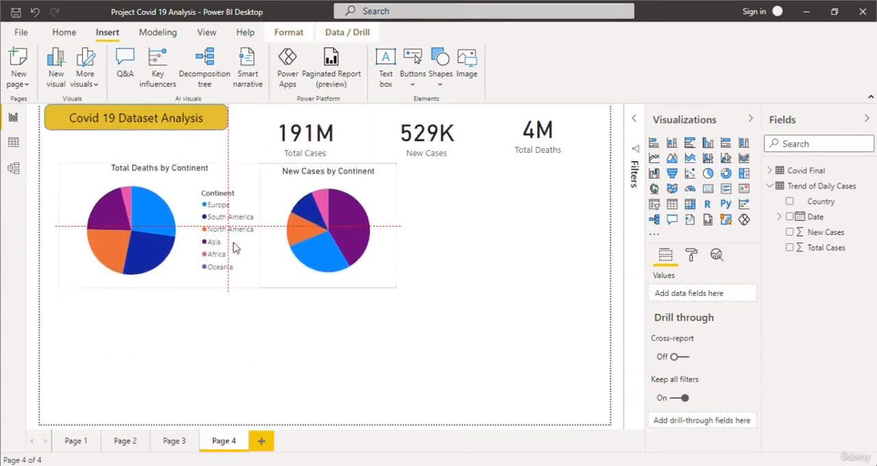
left_click_drag(396, 292, 394, 288)
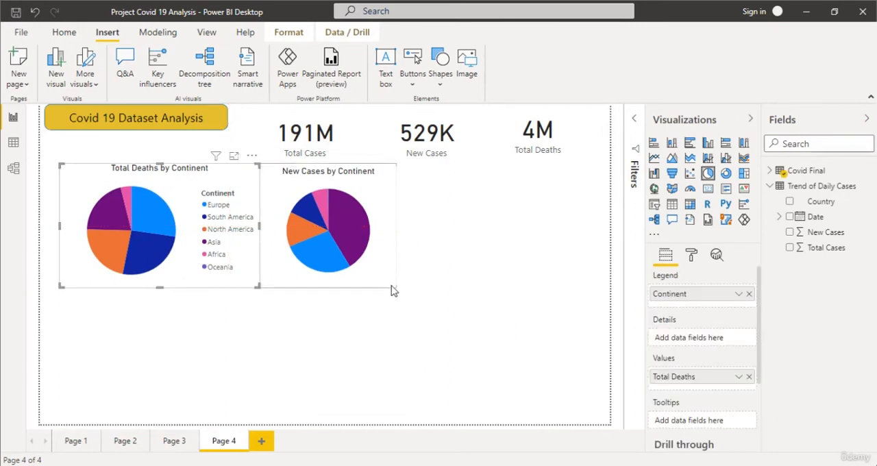
left_click(388, 279)
left_click(393, 315)
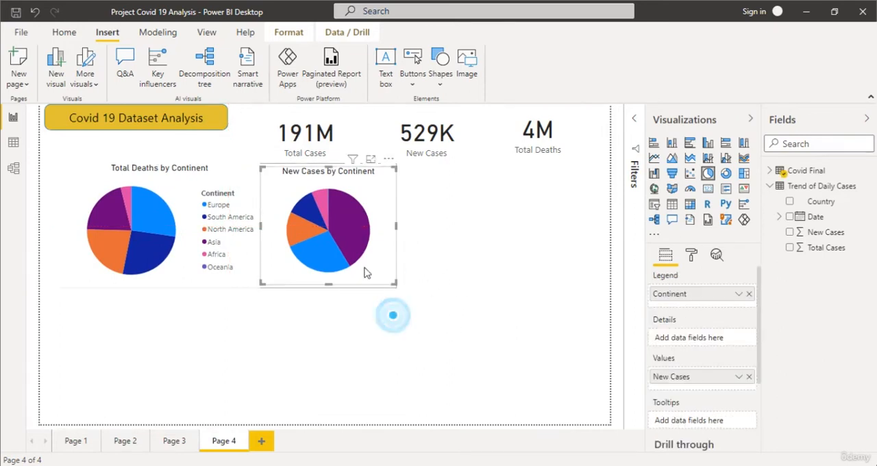
left_click(394, 287)
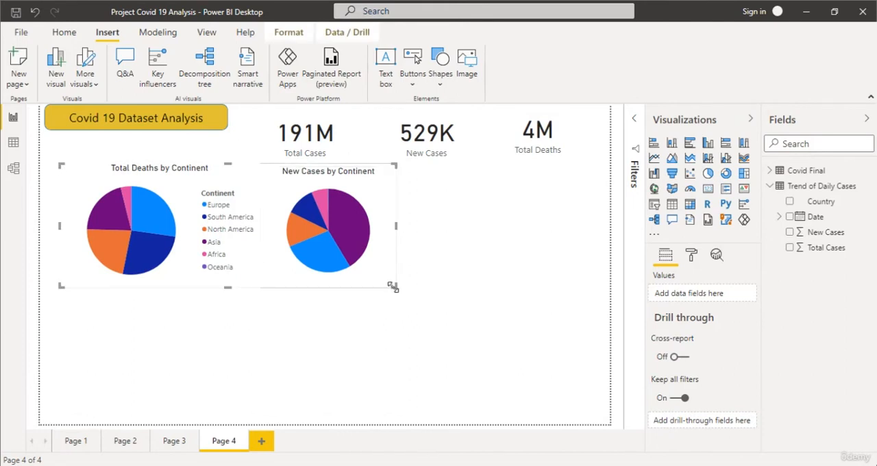
left_click_drag(395, 288, 361, 263)
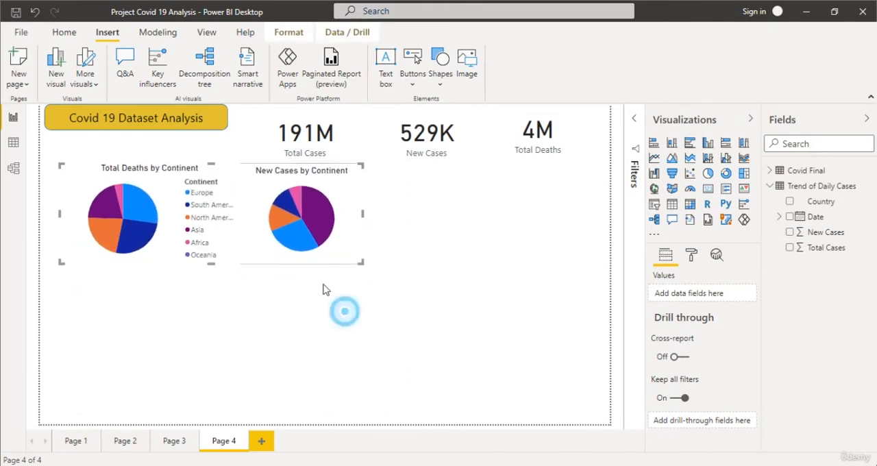
Ungroup the two pie charts on Page 4.
left_click(298, 220)
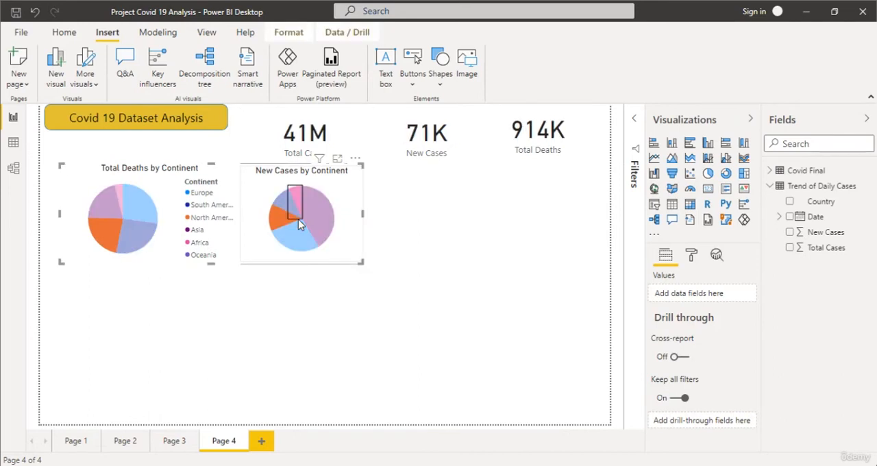
left_click(505, 237)
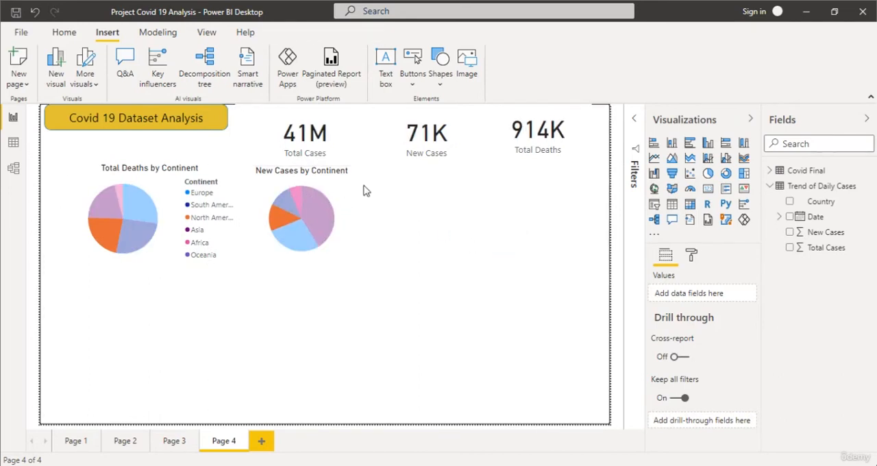
right_click(340, 196)
mouse_move(399, 204)
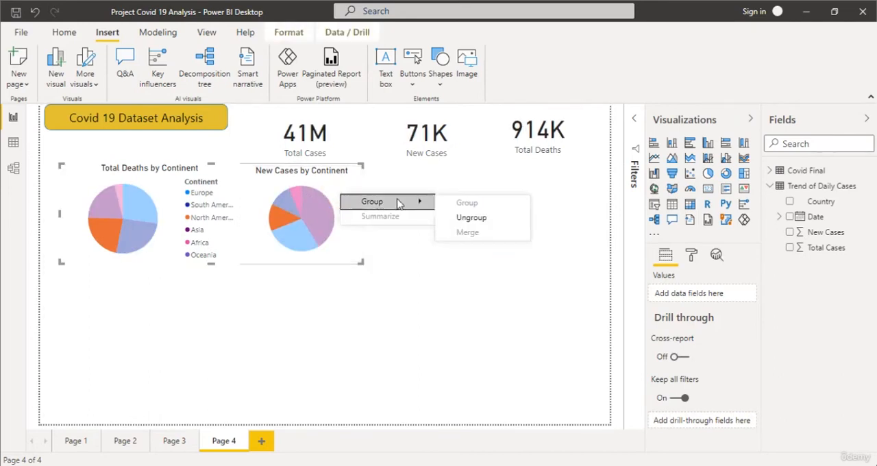
left_click(464, 217)
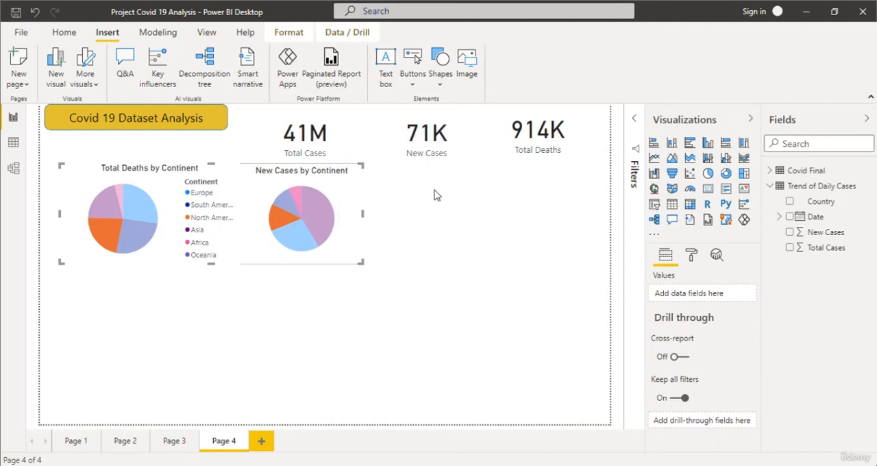
Widen the Total Deaths pie chart to fit its legend, shift it to the page's left edge, and align the New Cases pie beside it.
left_click(338, 190)
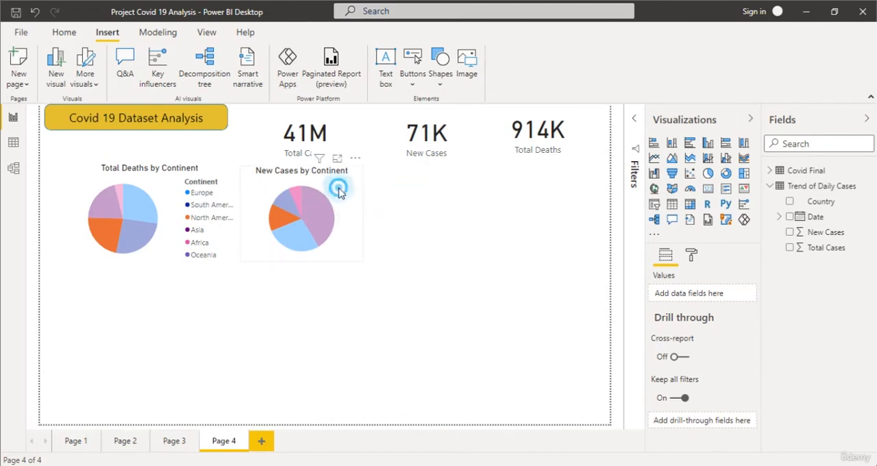
left_click_drag(250, 183, 266, 182)
left_click(236, 209)
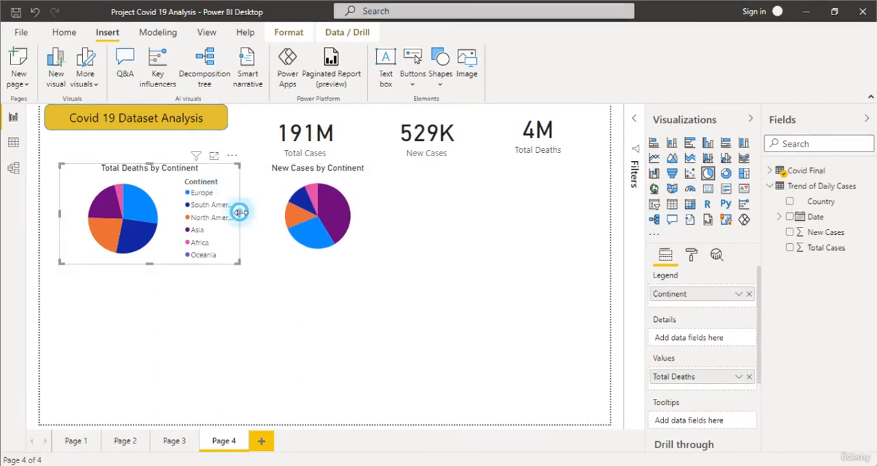
left_click_drag(240, 212, 255, 212)
left_click_drag(240, 176, 222, 181)
left_click_drag(273, 187, 251, 187)
left_click(389, 207)
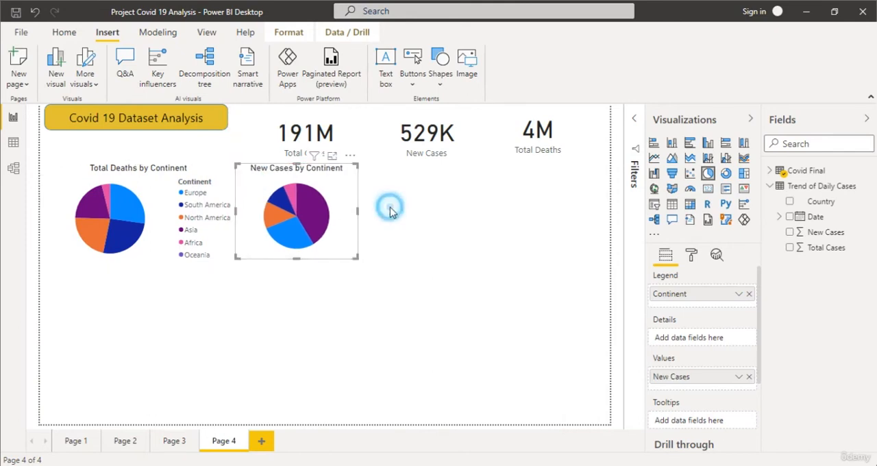
Copy the Total Cases by Country area chart from Page 1 and paste it onto Page 4.
left_click(69, 444)
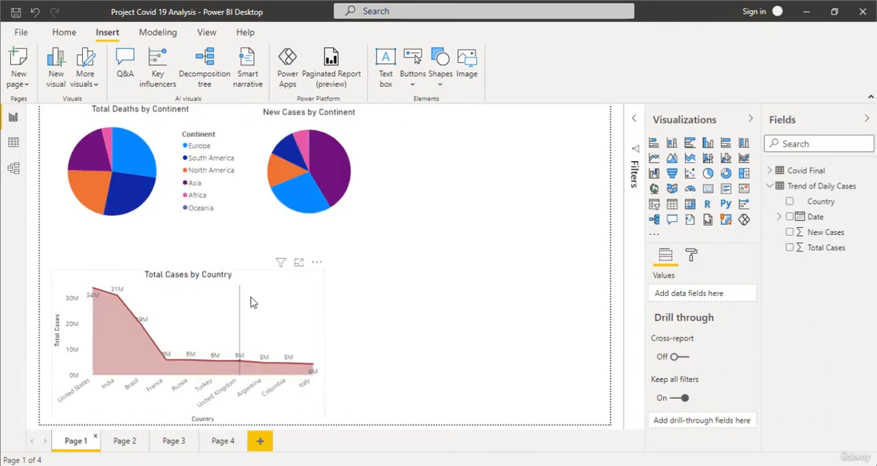
left_click(250, 302)
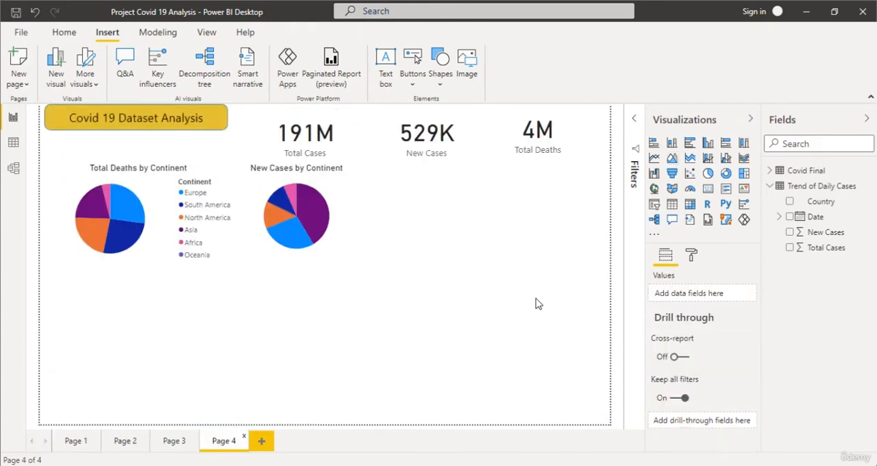
key("ctrl+v")
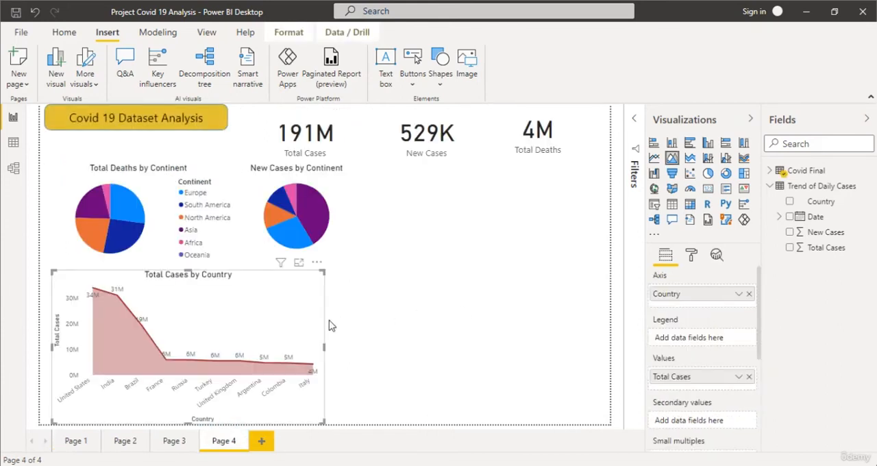
Copy the Median Age by Continent and Country chart from Page 2 and paste it onto Page 4.
left_click(130, 442)
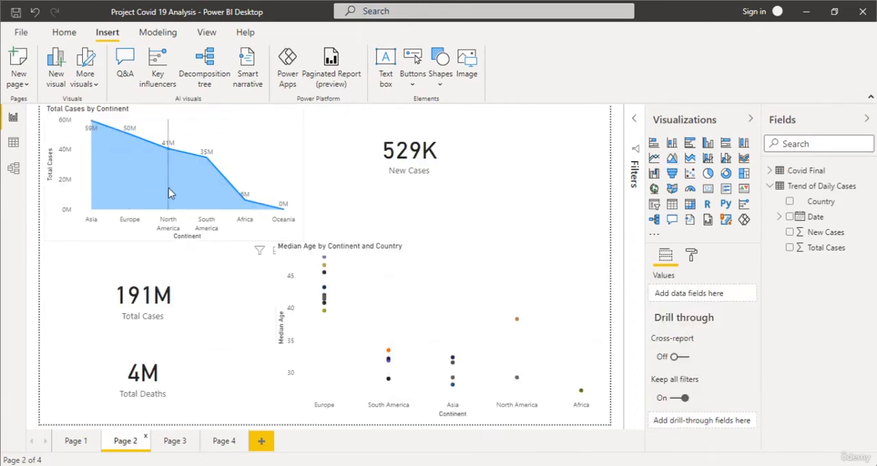
left_click(400, 277)
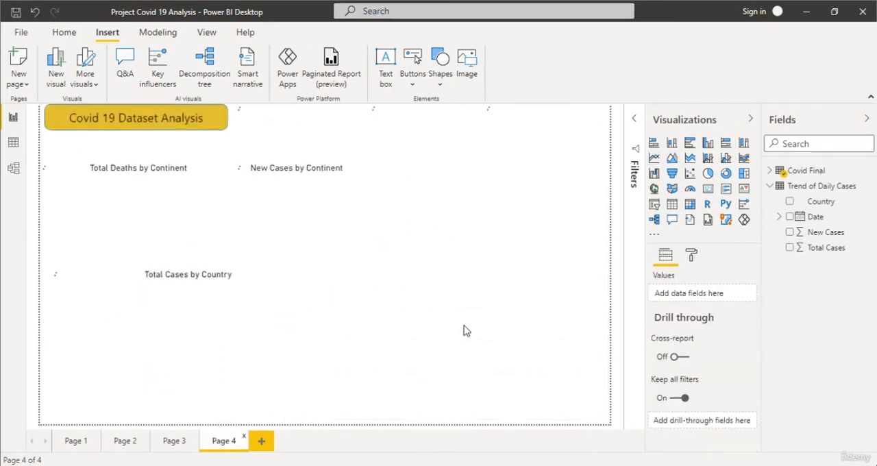
key("ctrl+v")
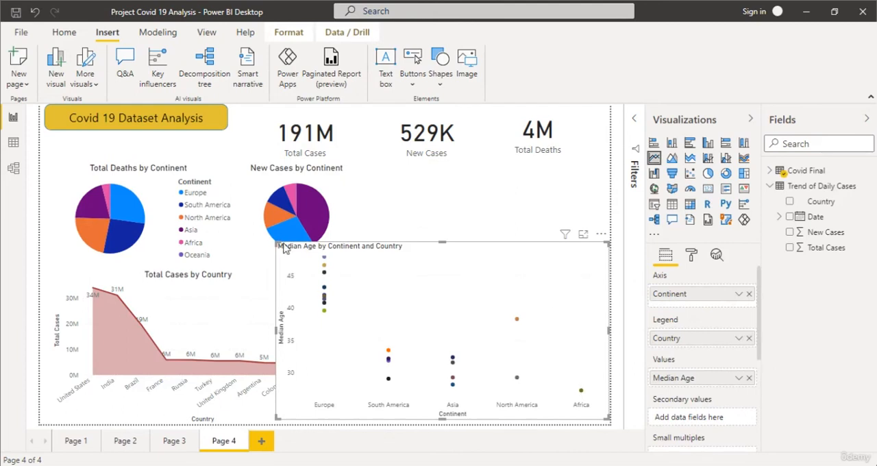
Shrink the Median Age chart and move it directly beneath the New Cases and Total Deaths cards.
left_click_drag(277, 243, 383, 291)
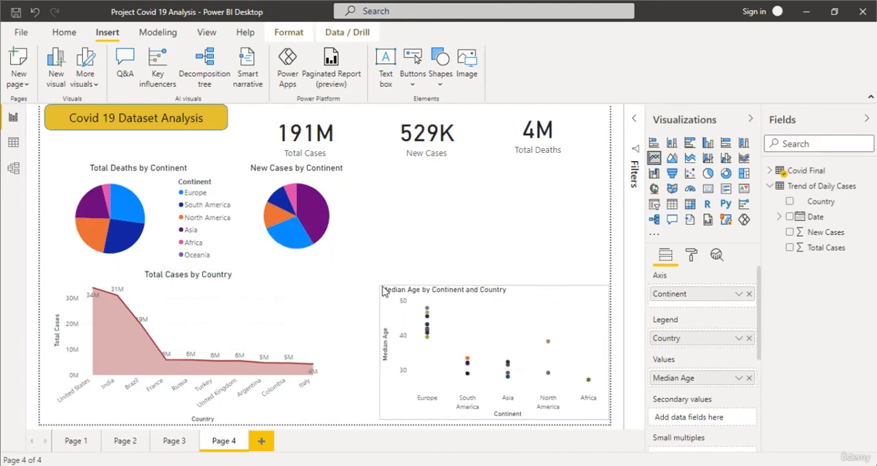
left_click(600, 276)
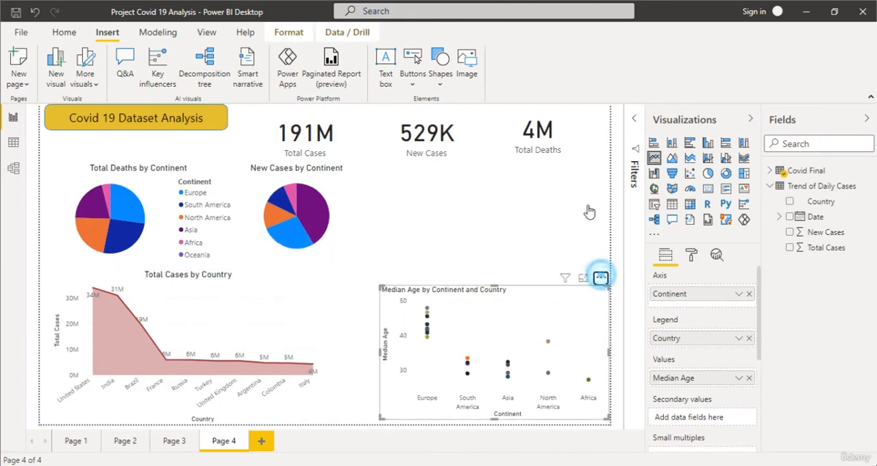
left_click_drag(589, 212, 602, 152)
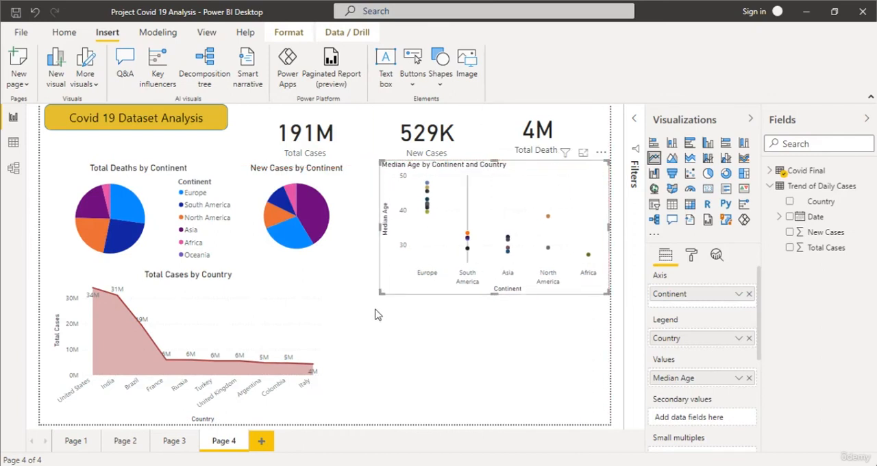
left_click_drag(381, 293, 404, 266)
Copy the Total Cases by Date and Country line chart from Page 3 and place it in Page 4's lower-right corner.
left_click(180, 441)
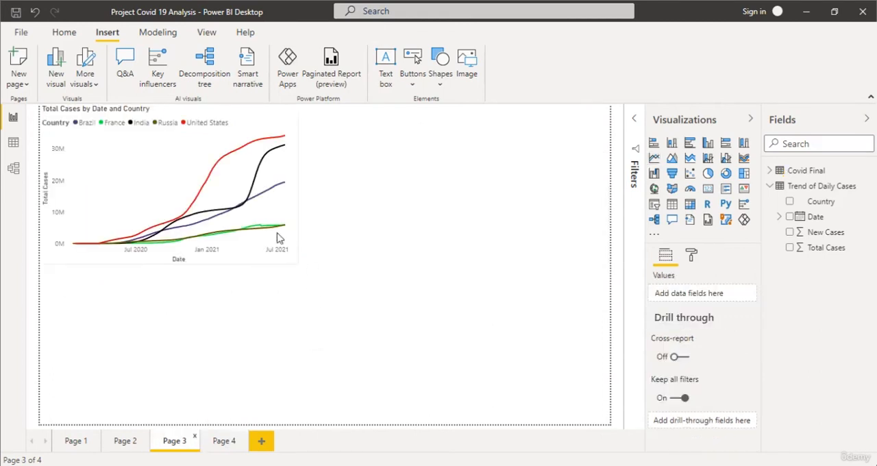
left_click(234, 209)
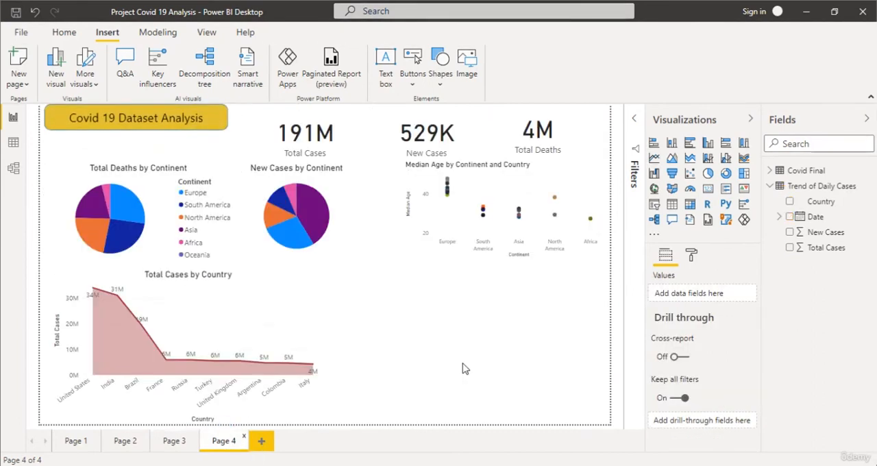
key("ctrl+v")
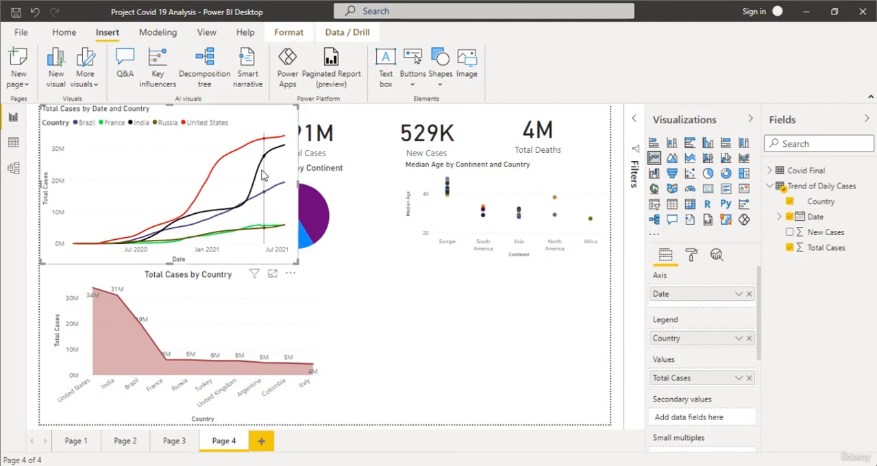
left_click_drag(274, 246, 577, 405)
left_click_drag(594, 437, 595, 431)
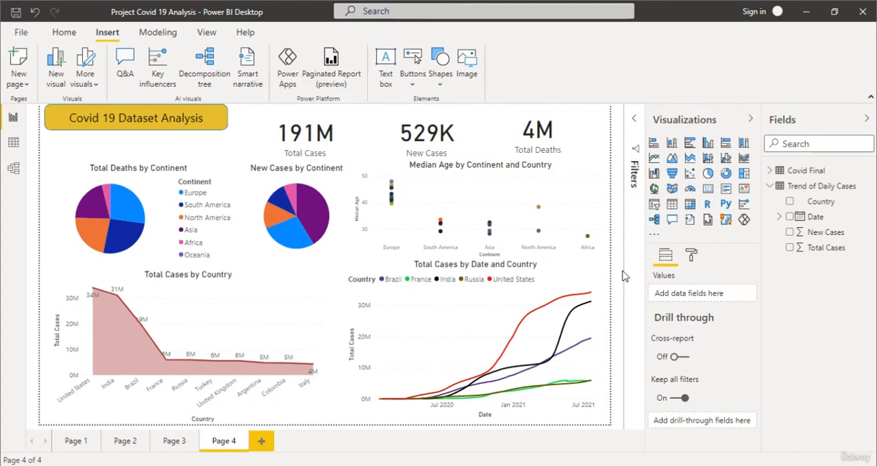
Export the finished report to PDF.
left_click(21, 33)
left_click(39, 188)
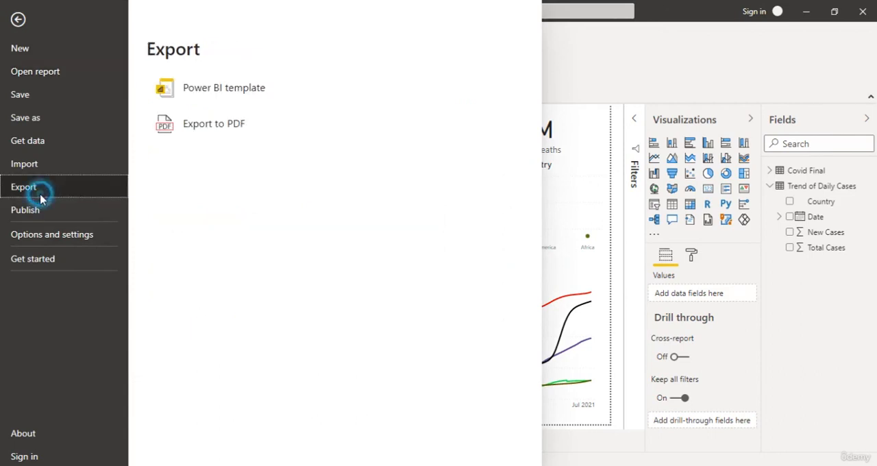
left_click(198, 130)
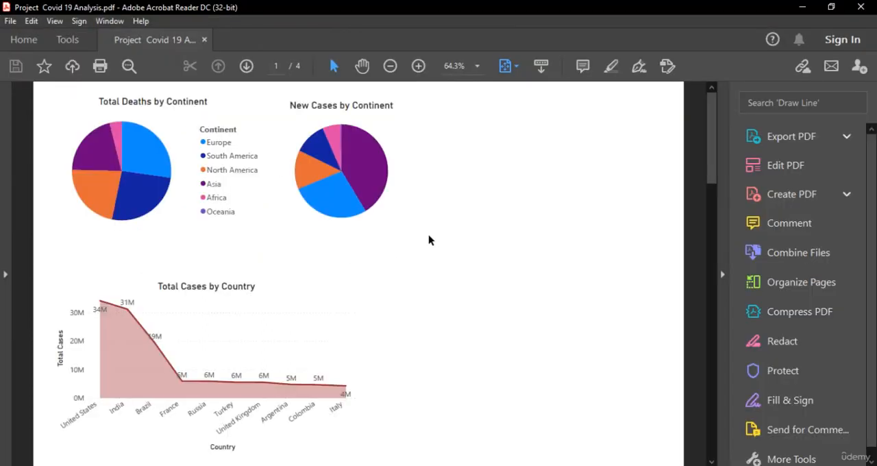
Look through the pages of the exported PDF down to the dashboard page in Adobe Acrobat Reader.
scroll(458, 290, "down", 4)
scroll(458, 290, "up", 4)
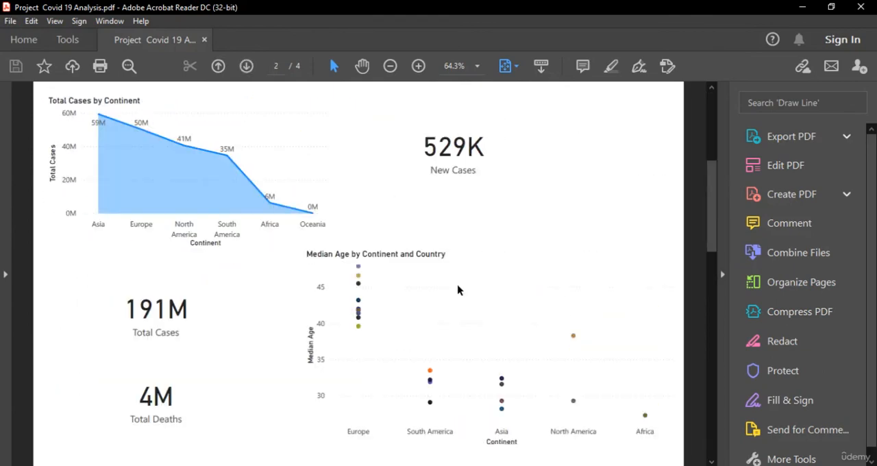
scroll(457, 290, "down", 3)
scroll(459, 290, "down", 2)
scroll(458, 291, "up", 1)
scroll(458, 290, "down", 2)
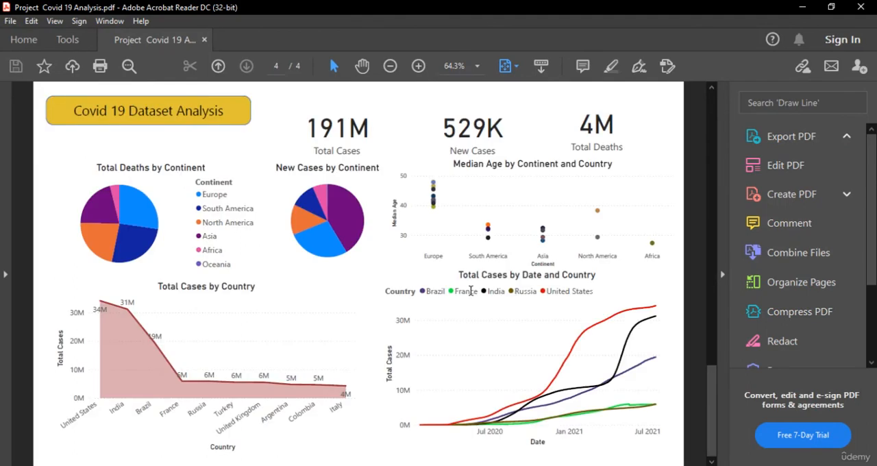